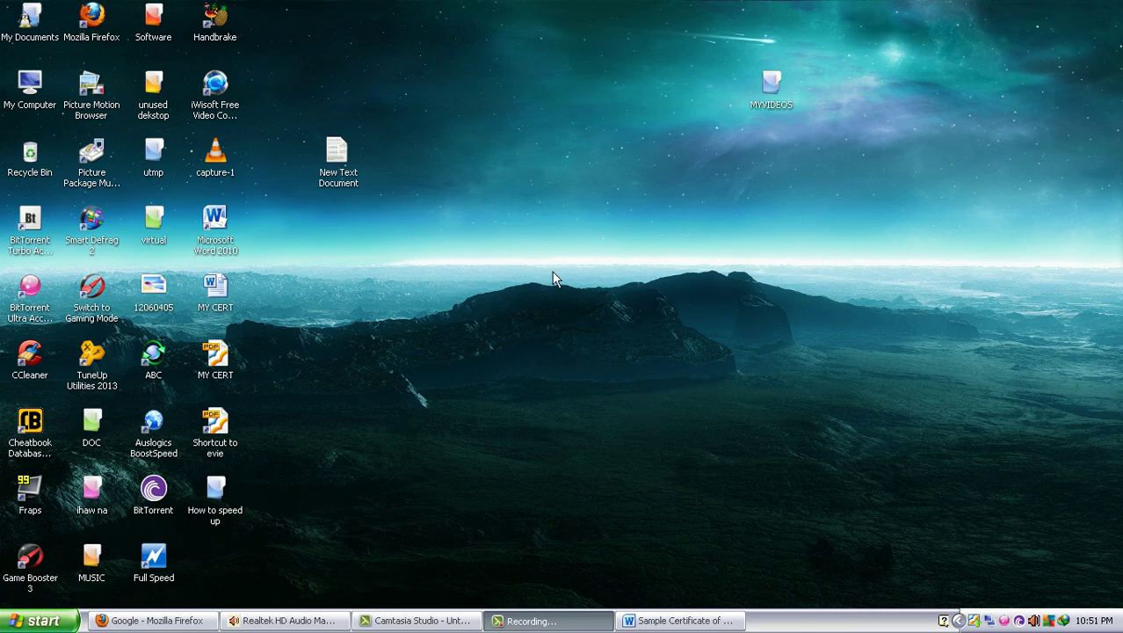
Step: Bring the Word certificate back into view and show its File Info page
left_click(692, 620)
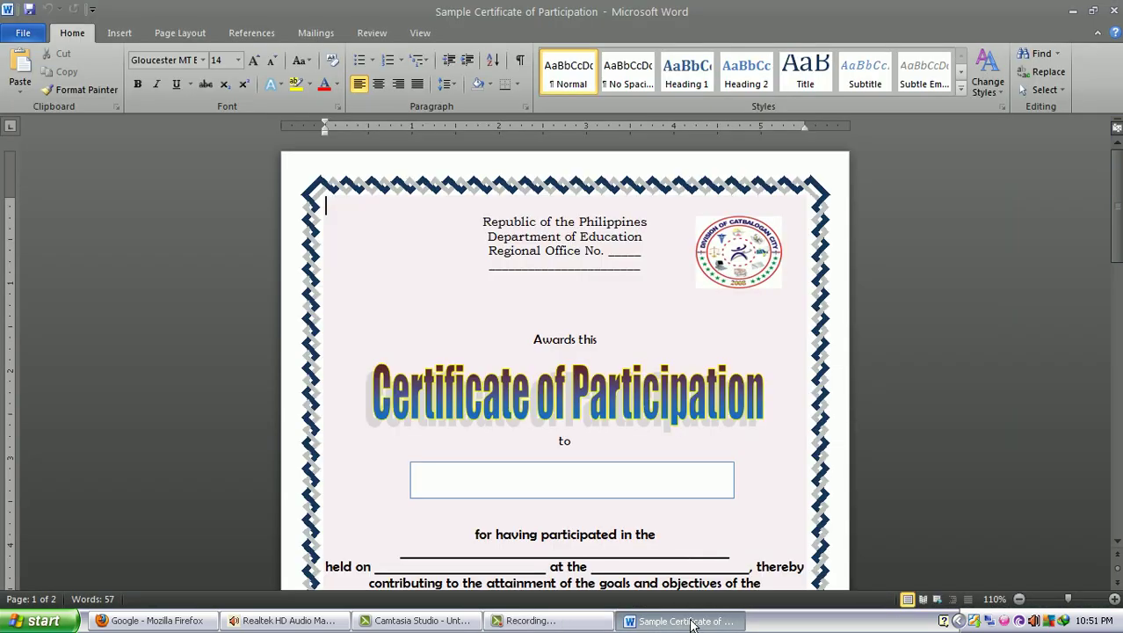
left_click(24, 35)
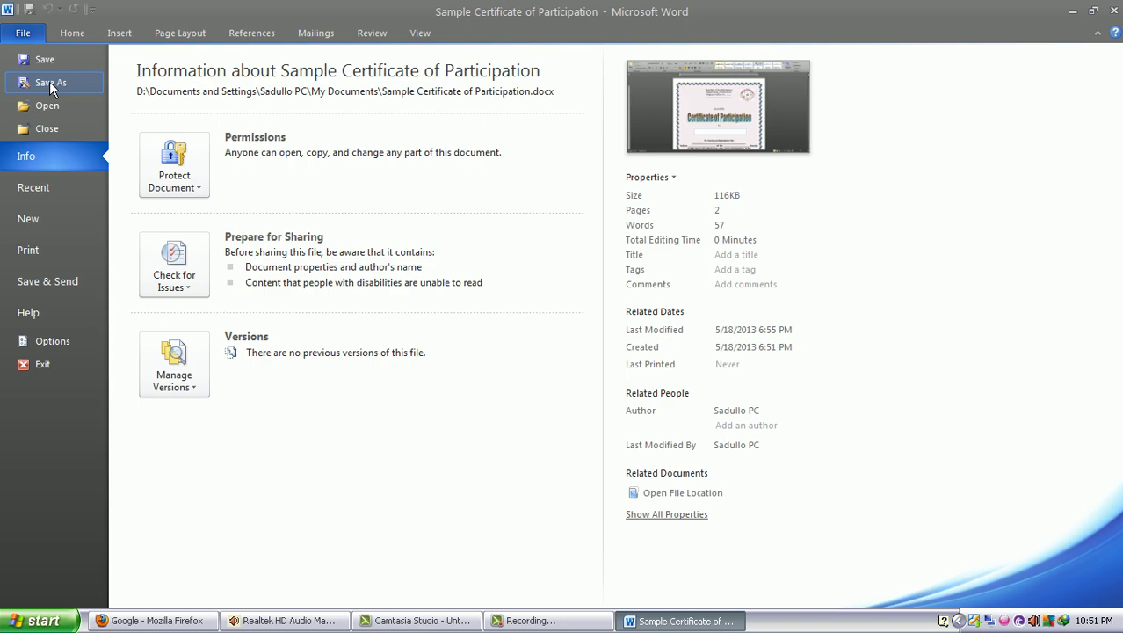
Step: Save the certificate as PDF 'Sample Certificate of Participation2.pdf'
left_click(50, 81)
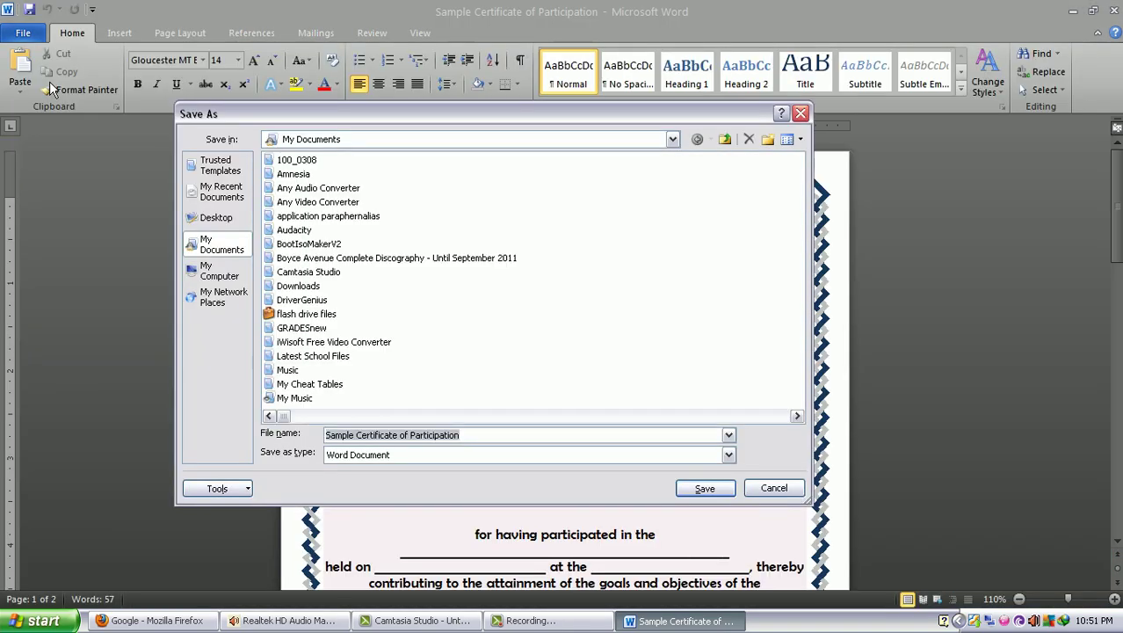
left_click(460, 433)
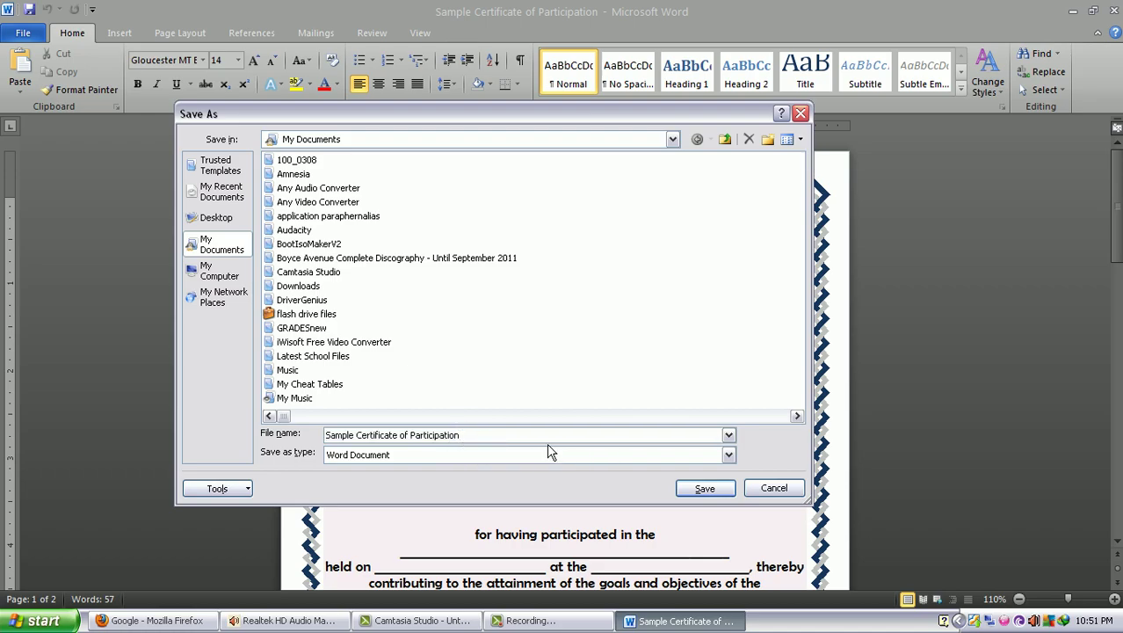
type("2")
left_click(728, 455)
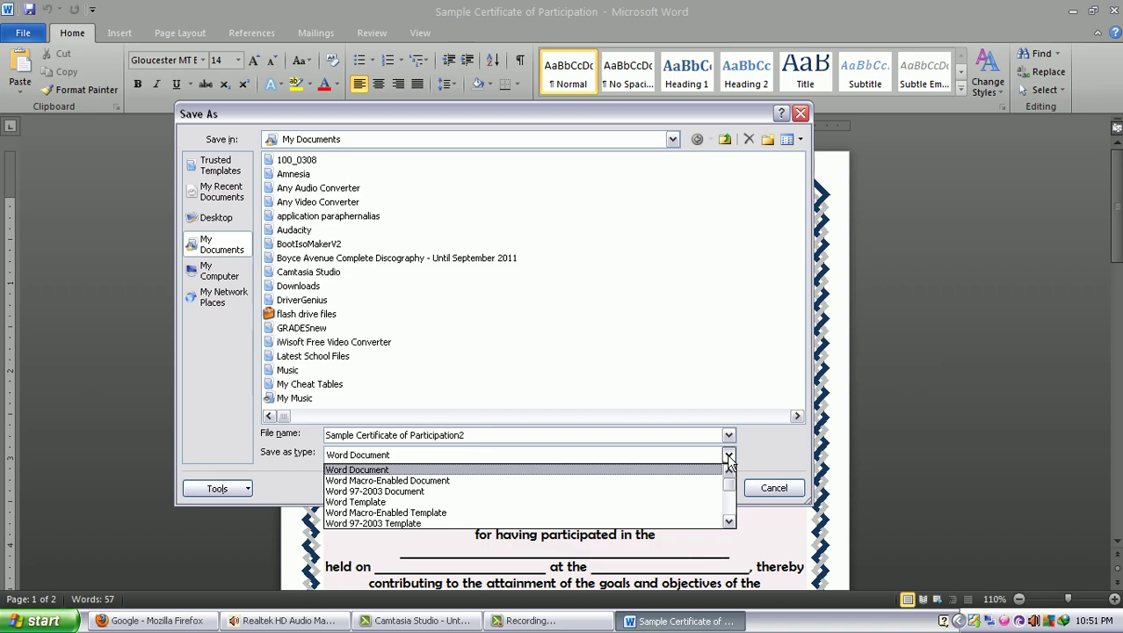
left_click(729, 522)
left_click(729, 522)
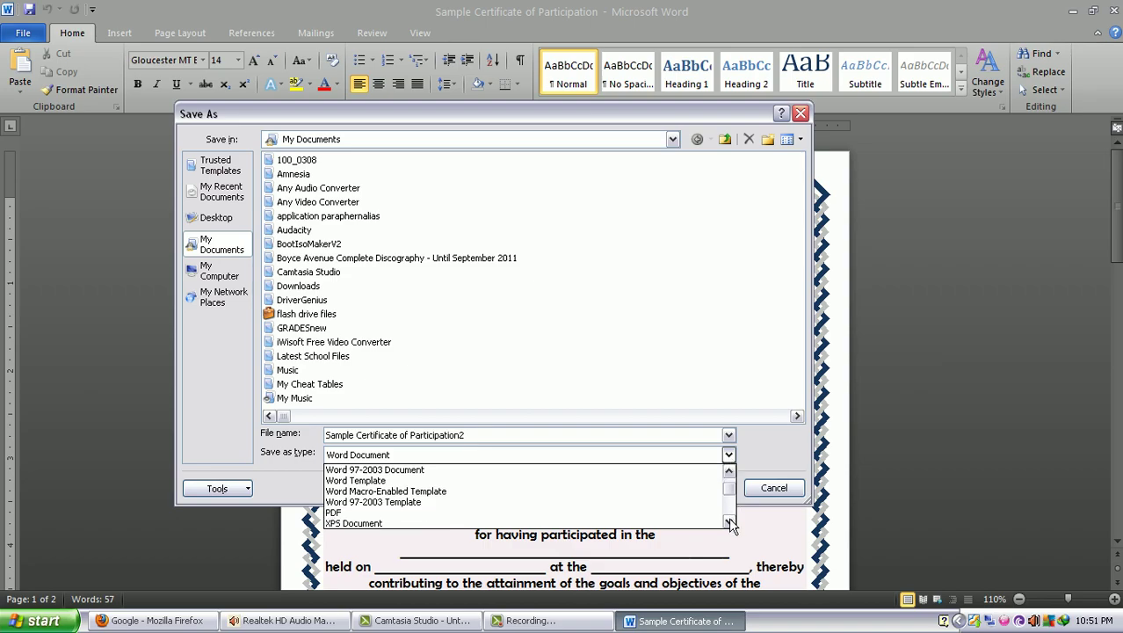
left_click(401, 512)
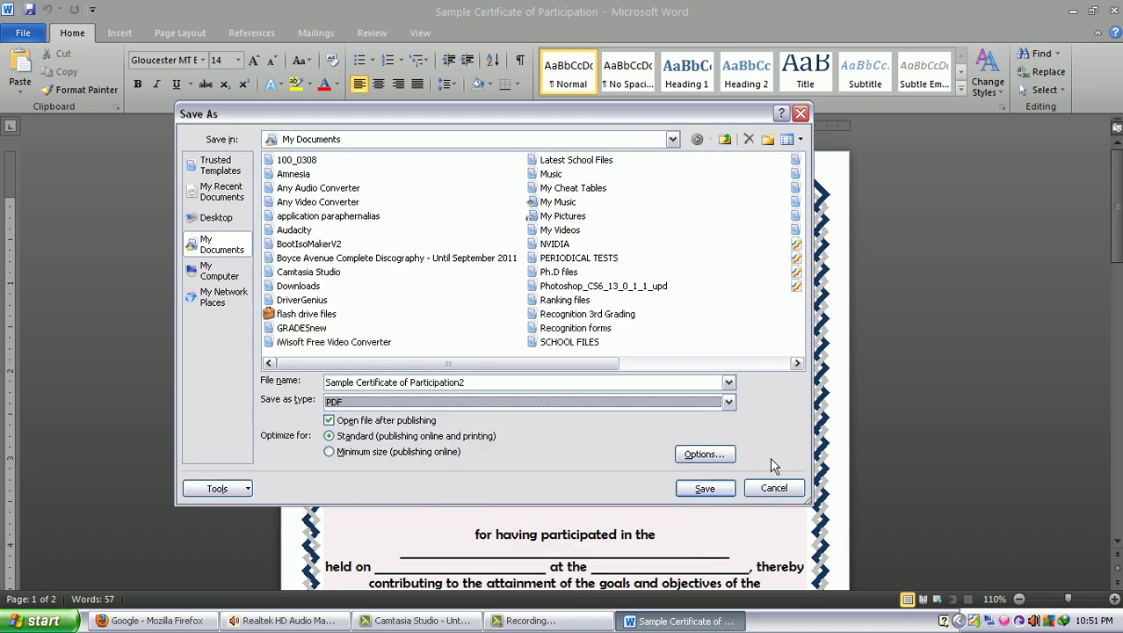
left_click(710, 490)
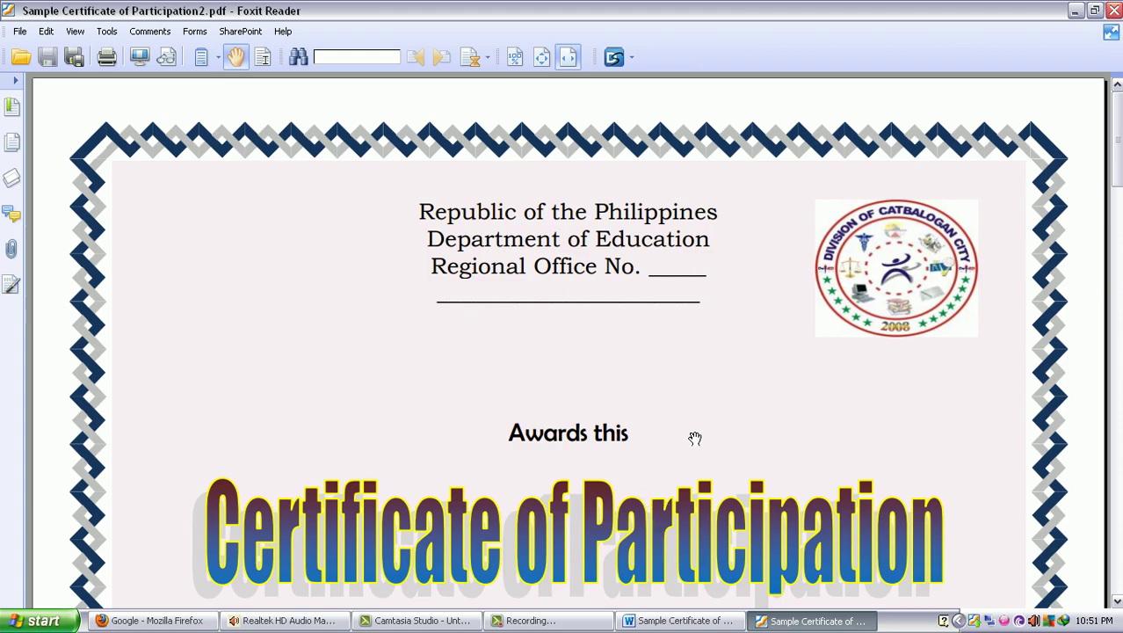
Step: Zoom Foxit Reader out until the whole certificate page fits the window
mouse_move(655, 601)
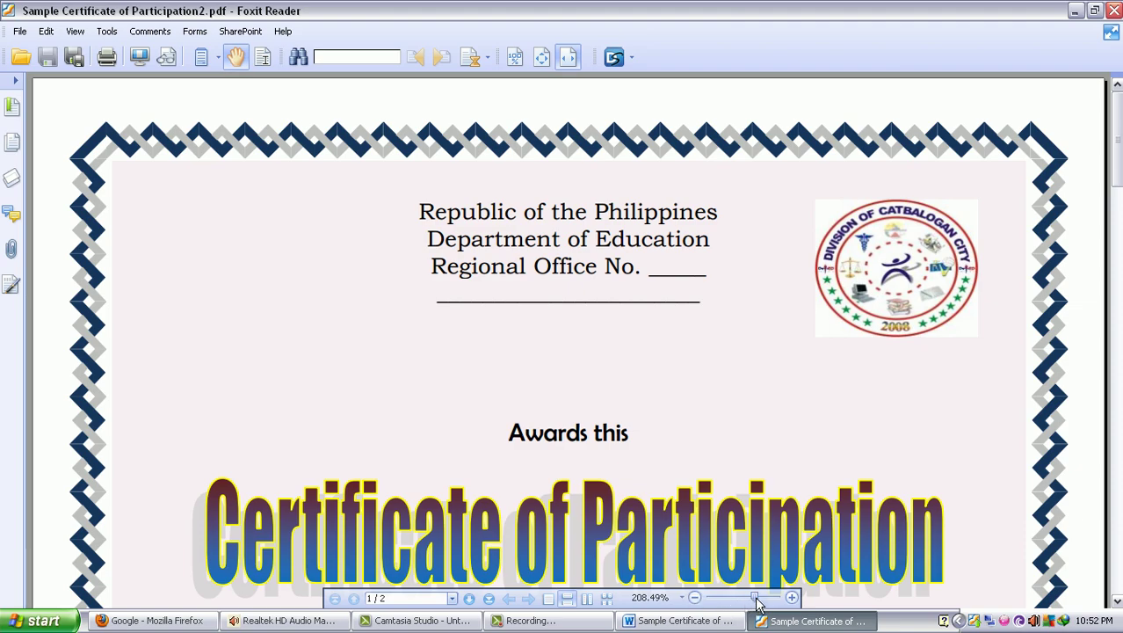
left_click_drag(755, 602, 734, 601)
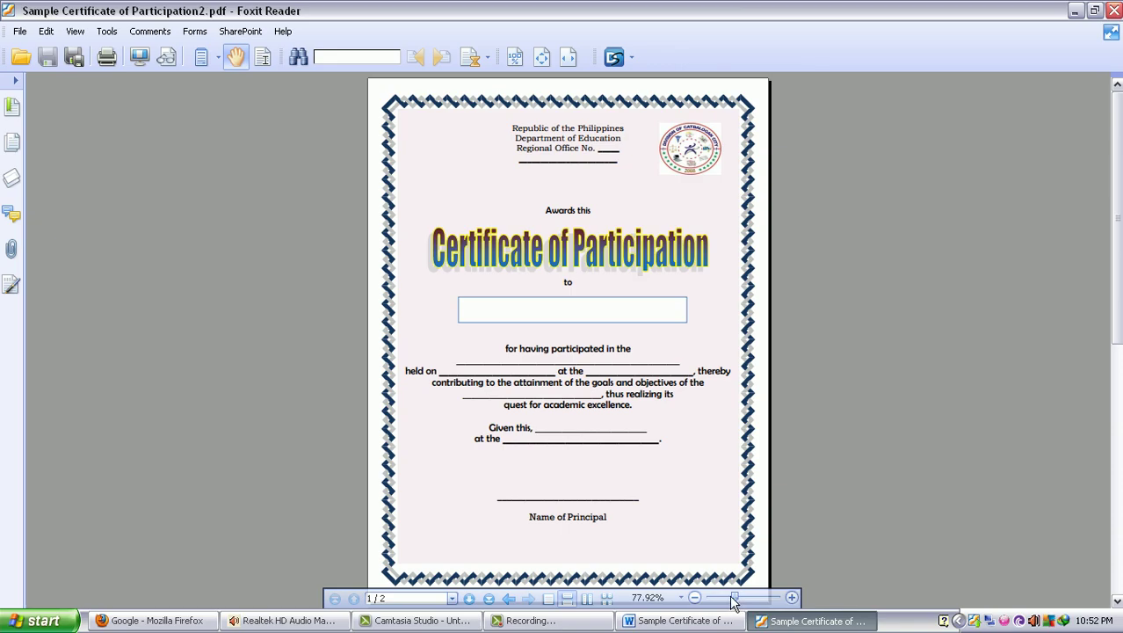
left_click_drag(734, 602, 737, 600)
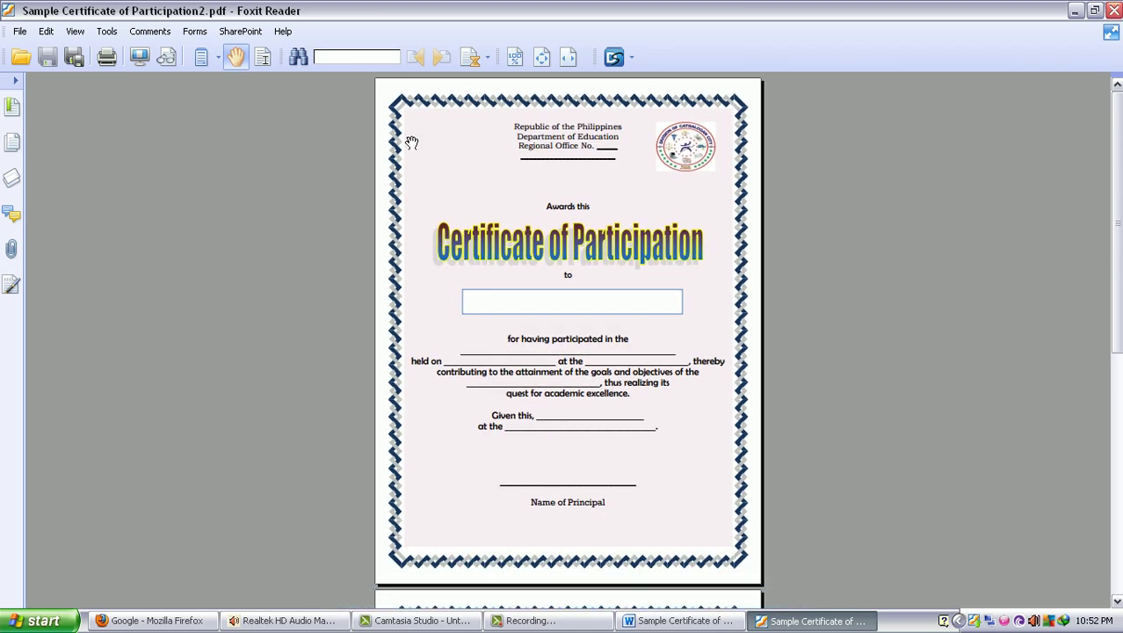
Step: Take a SnapShot of the whole certificate page and copy the image to the clipboard
left_click(103, 34)
left_click(134, 108)
left_click(467, 160)
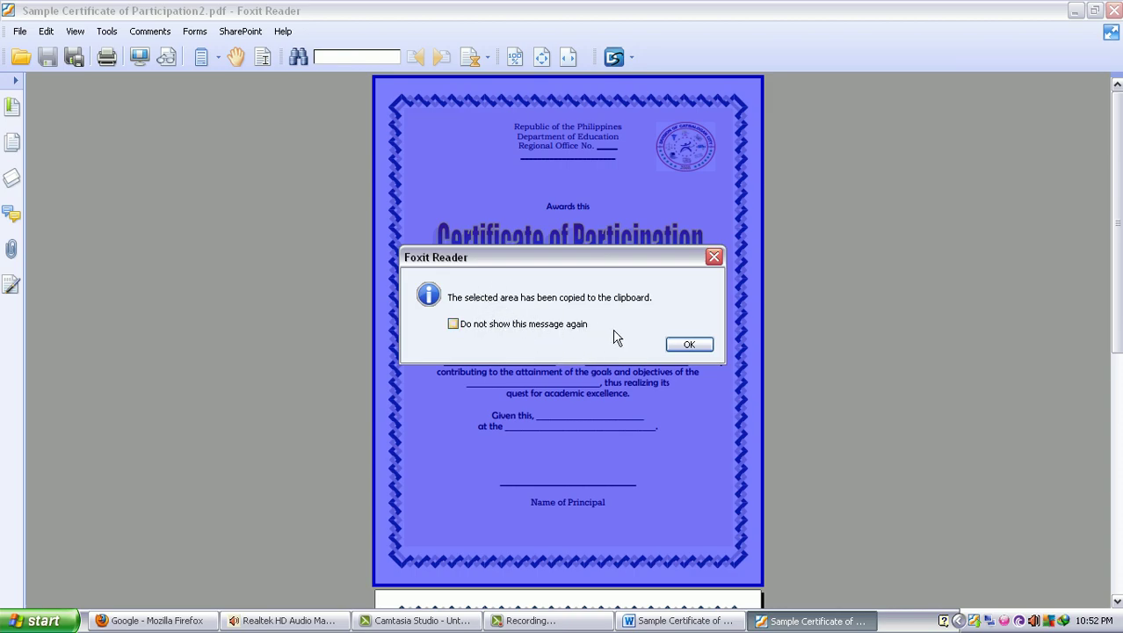
left_click(689, 345)
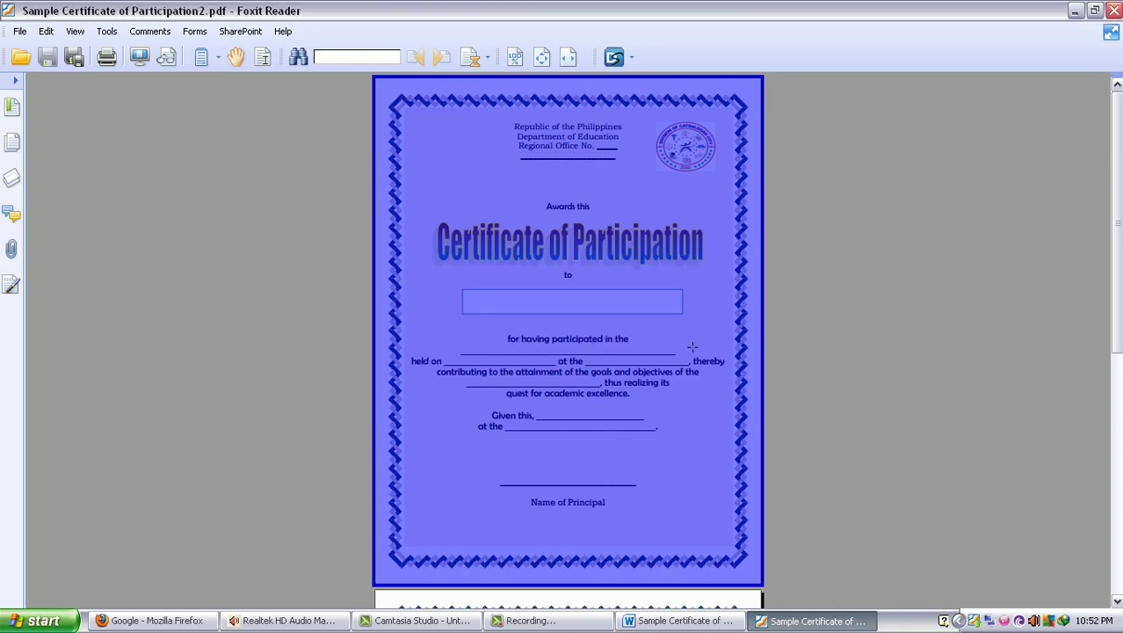
right_click(622, 178)
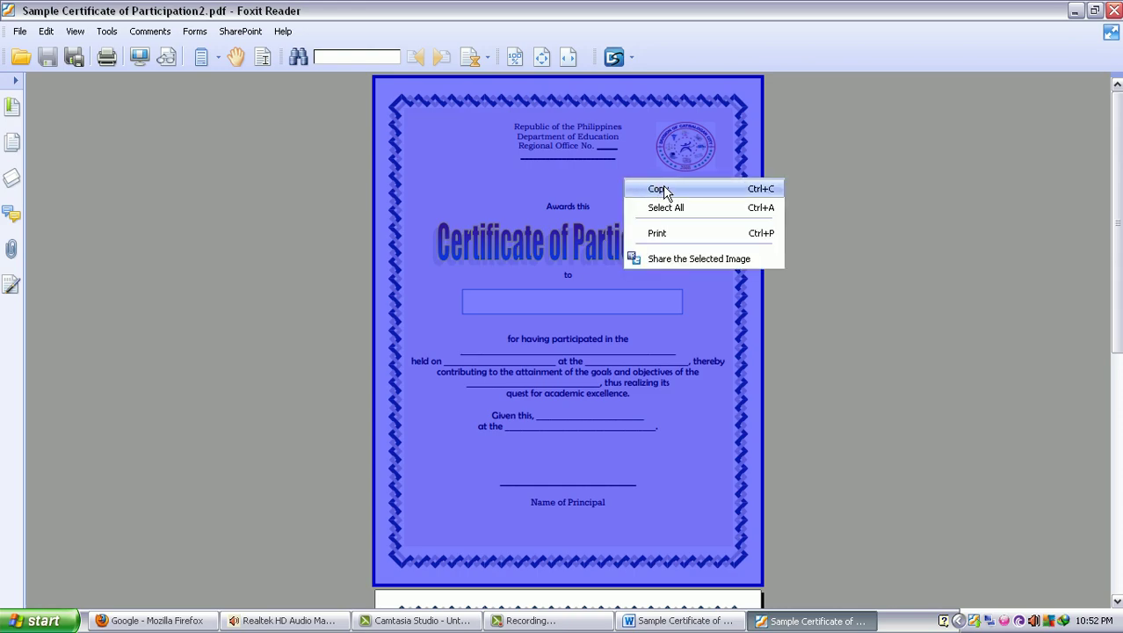
left_click(663, 188)
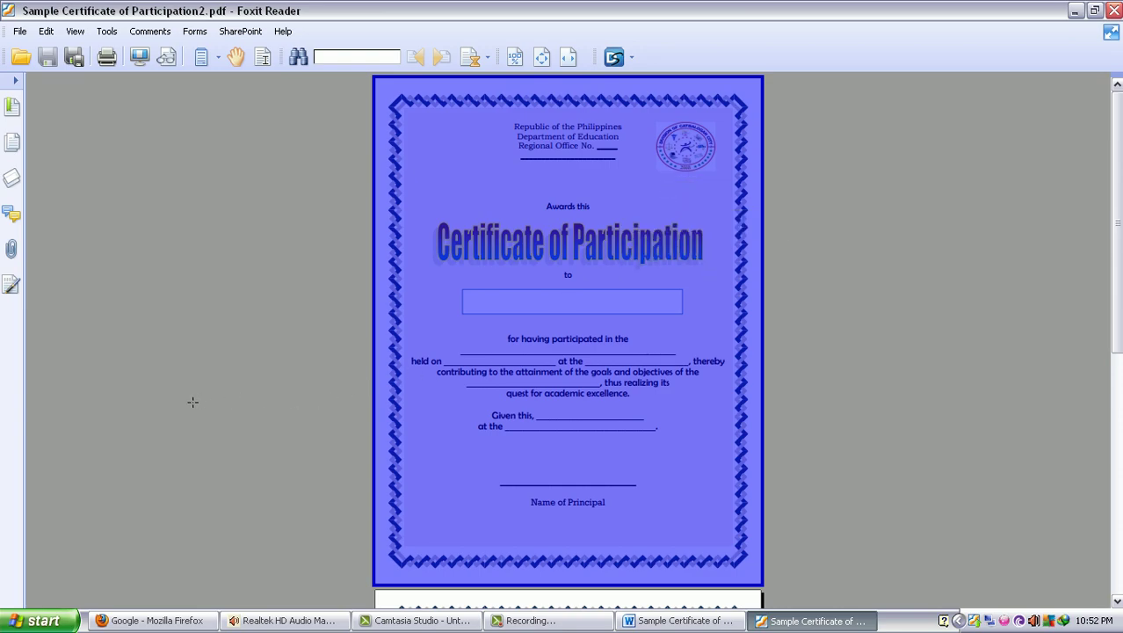
Step: Launch Paint from Start > All Programs > Accessories
left_click(64, 623)
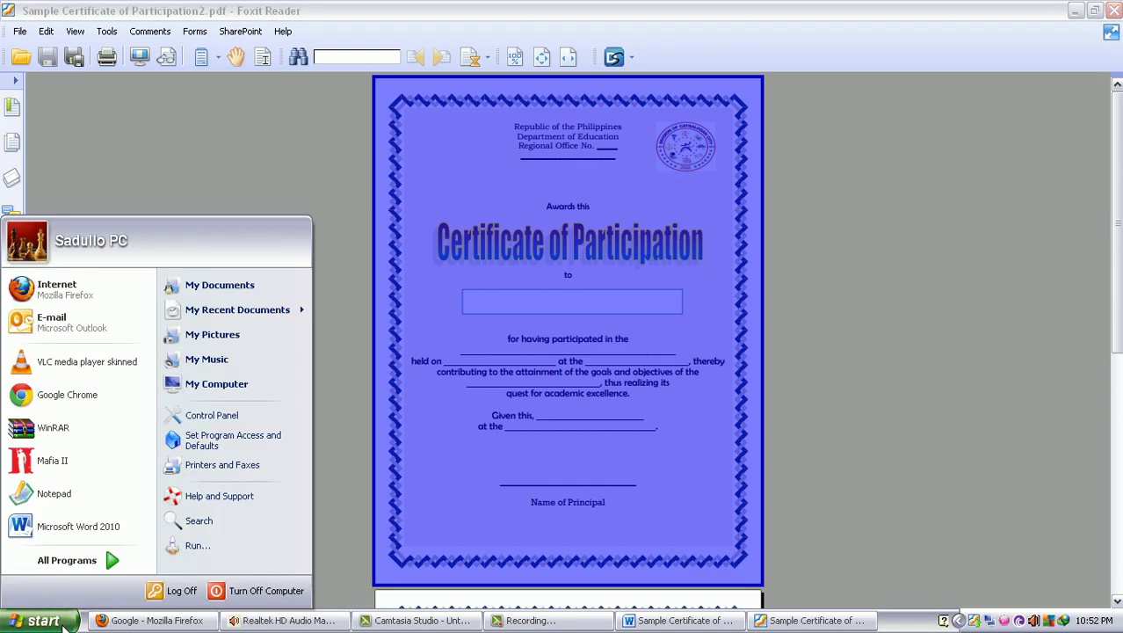
left_click(78, 560)
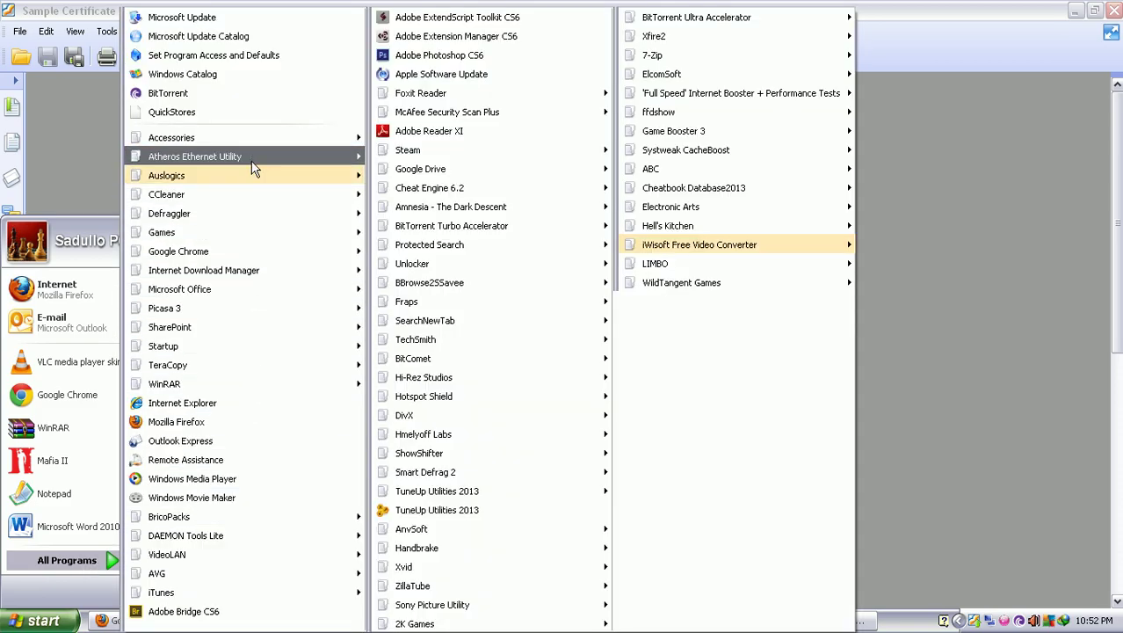
mouse_move(260, 137)
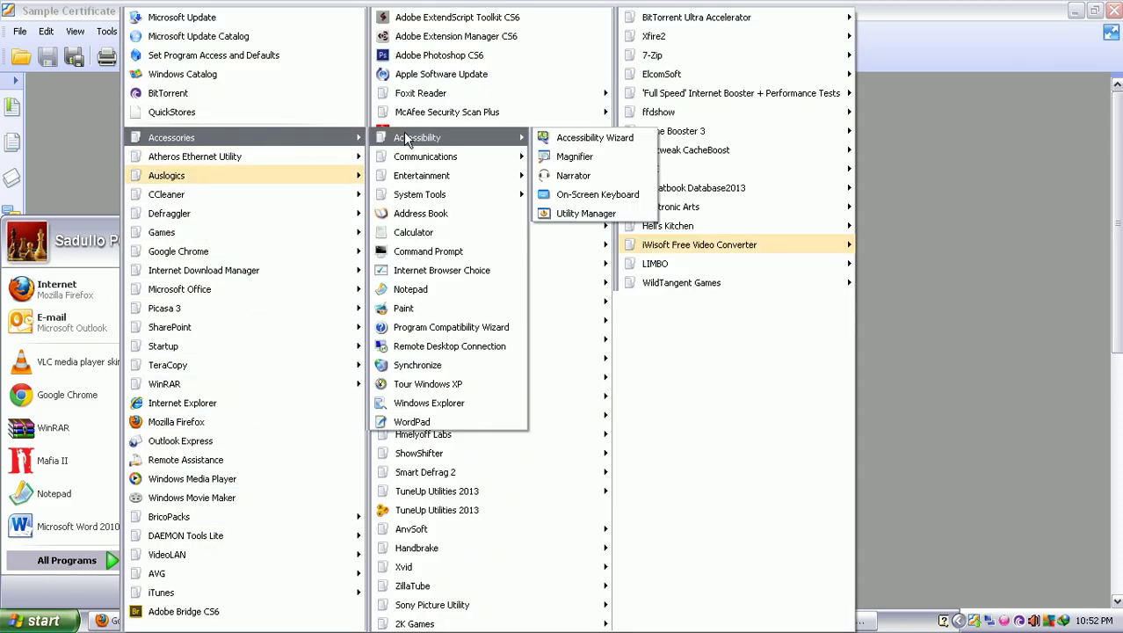
left_click(406, 307)
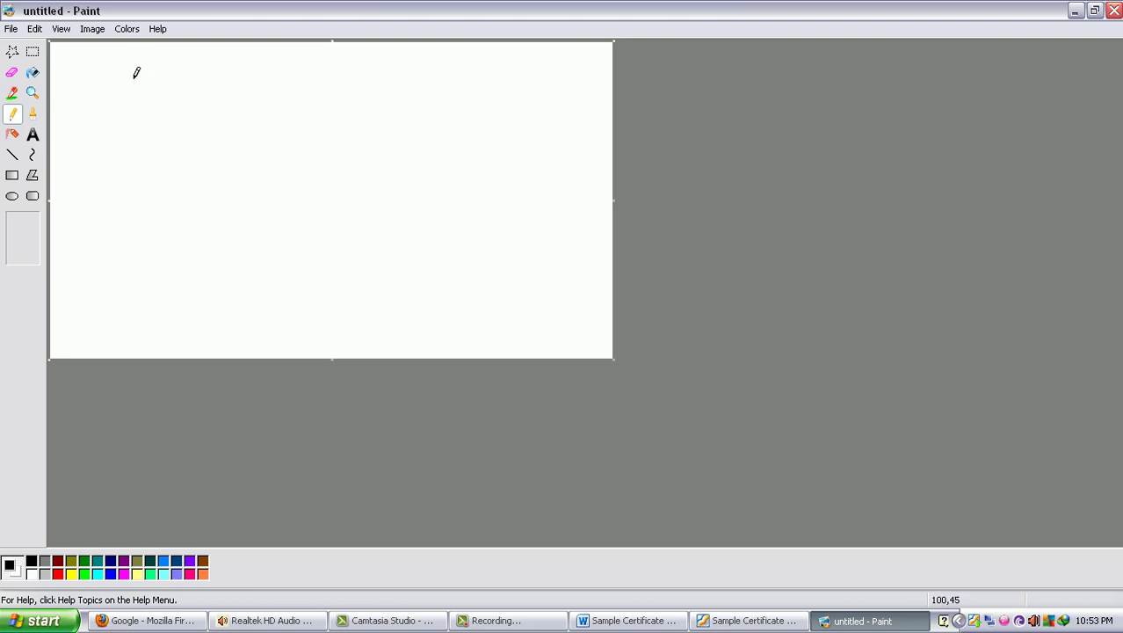
Step: Paste the certificate snapshot into Paint and move it slightly right and down
key("ctrl+v")
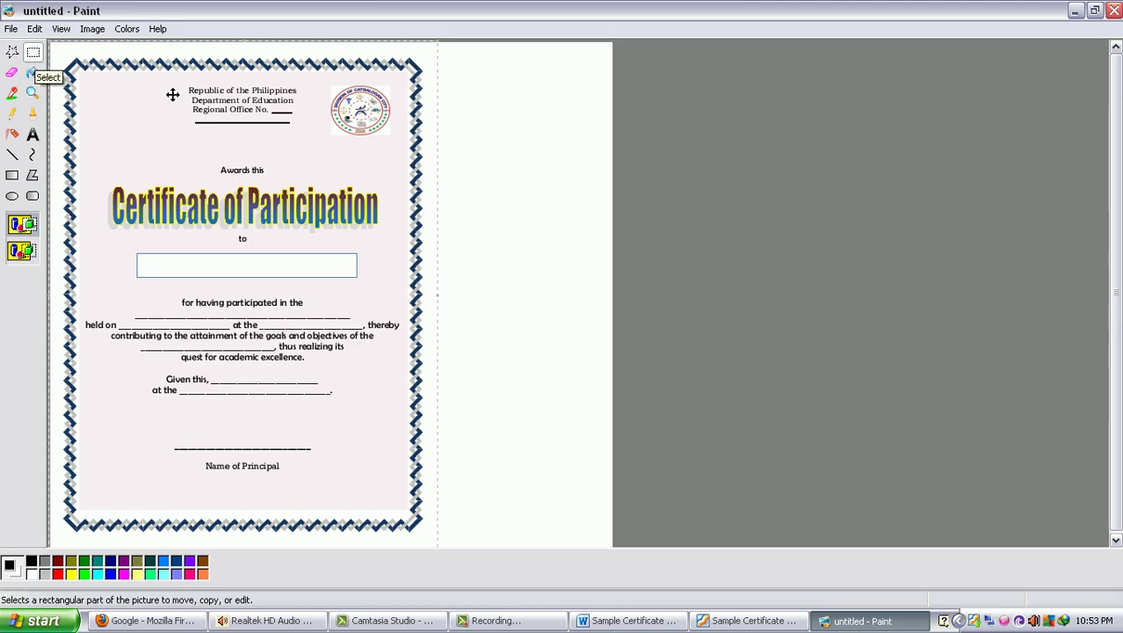
left_click(33, 55)
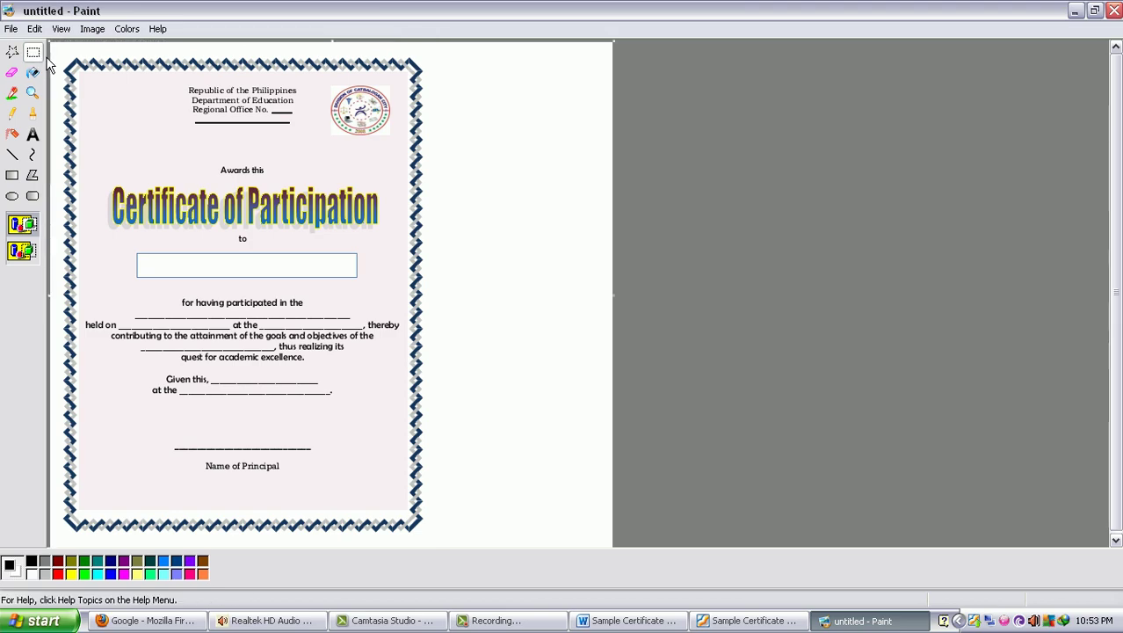
left_click_drag(62, 51, 432, 536)
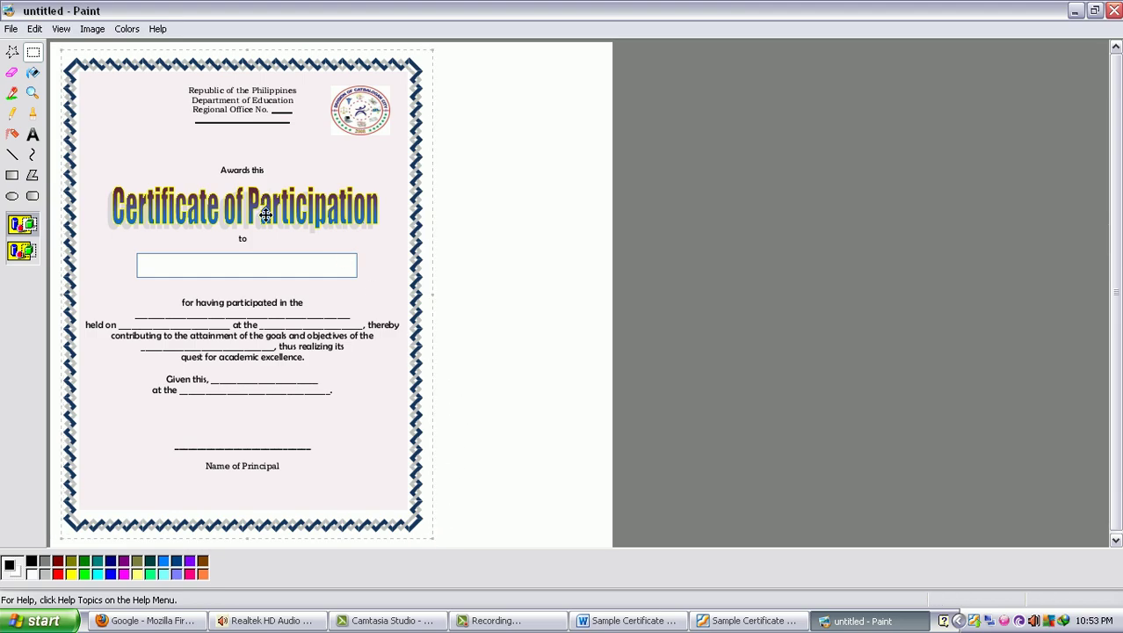
left_click_drag(261, 222, 305, 231)
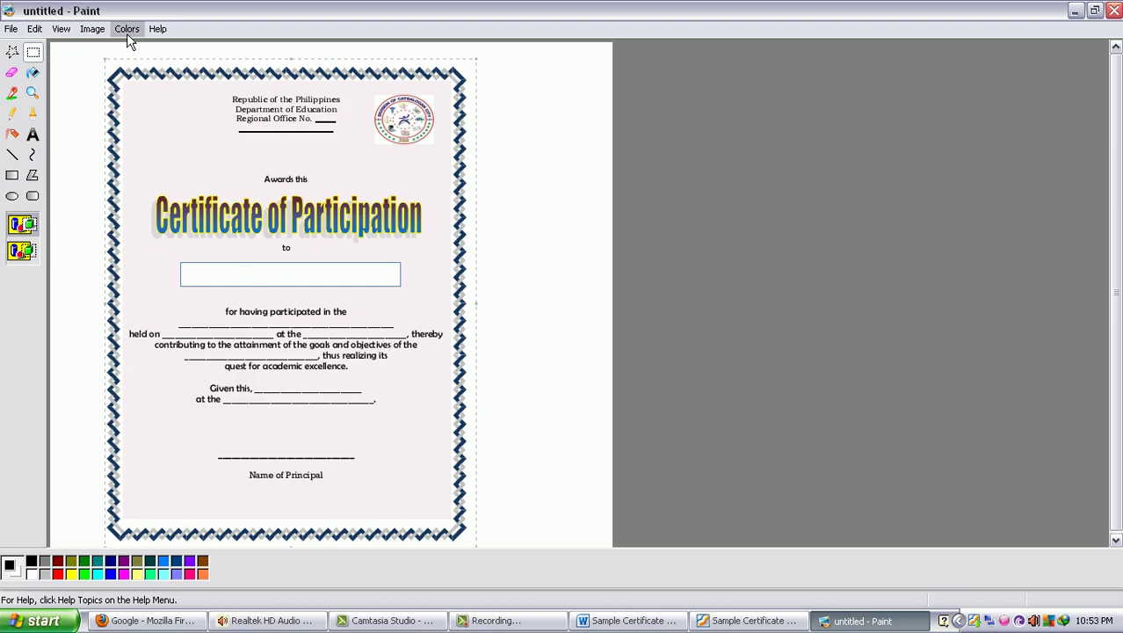
Step: Stretch the certificate horizontally to 120% and nudge it slightly left and up
left_click(91, 30)
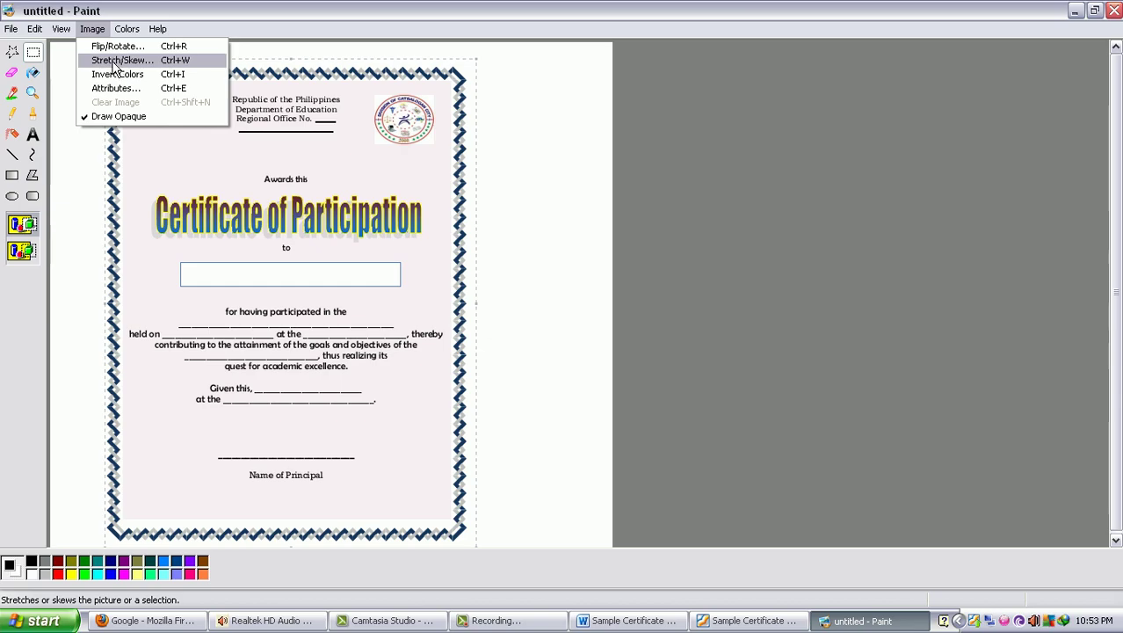
left_click(114, 61)
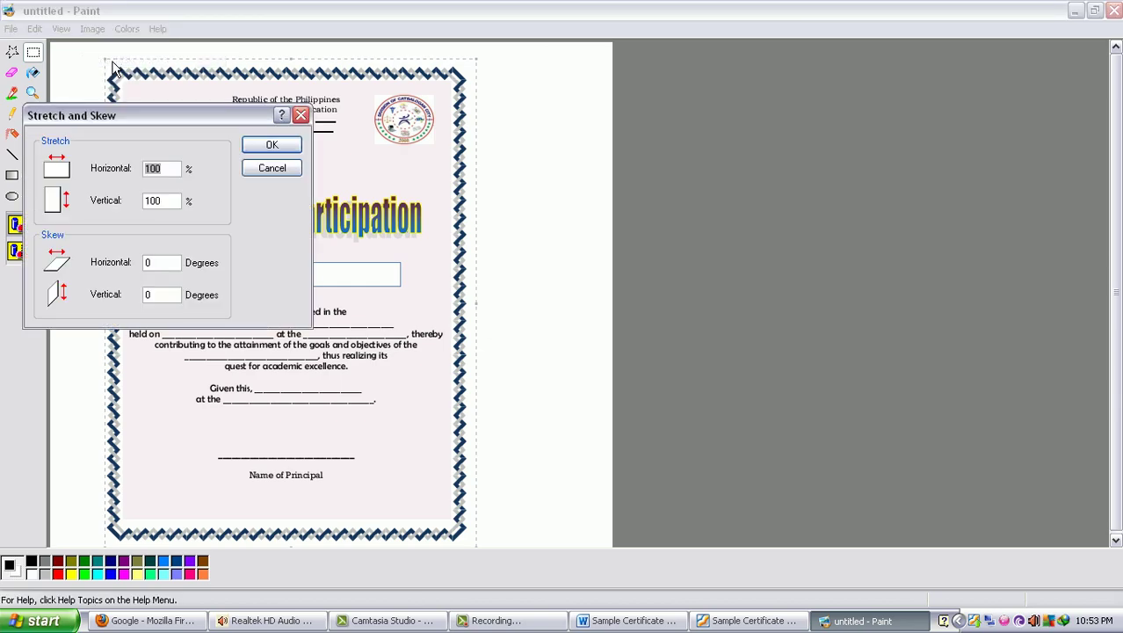
left_click(161, 168)
key("BackSpace")
type("2")
left_click(271, 146)
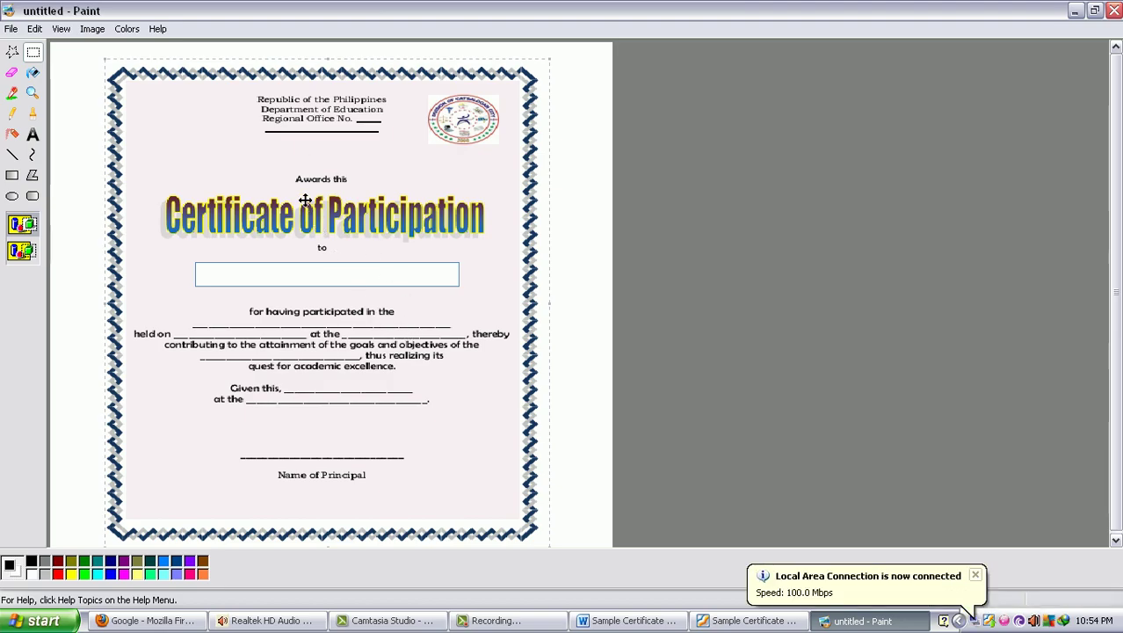
left_click_drag(223, 158, 214, 154)
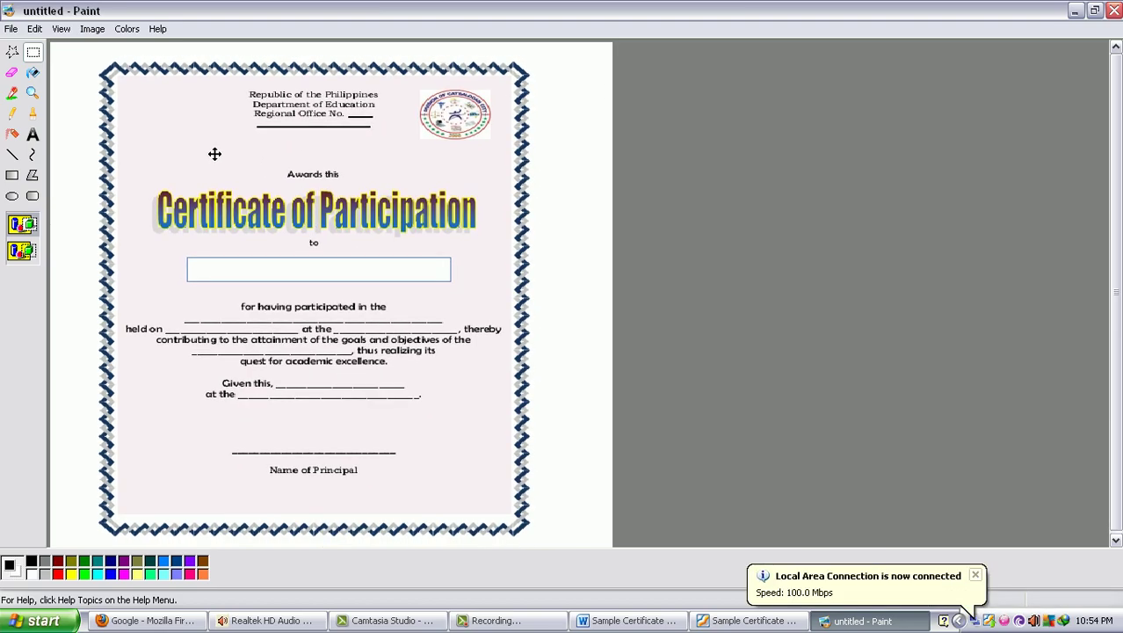
Step: Save the image as JPEG 'untitledjpeg' in My Pictures, replacing the existing file
left_click(10, 32)
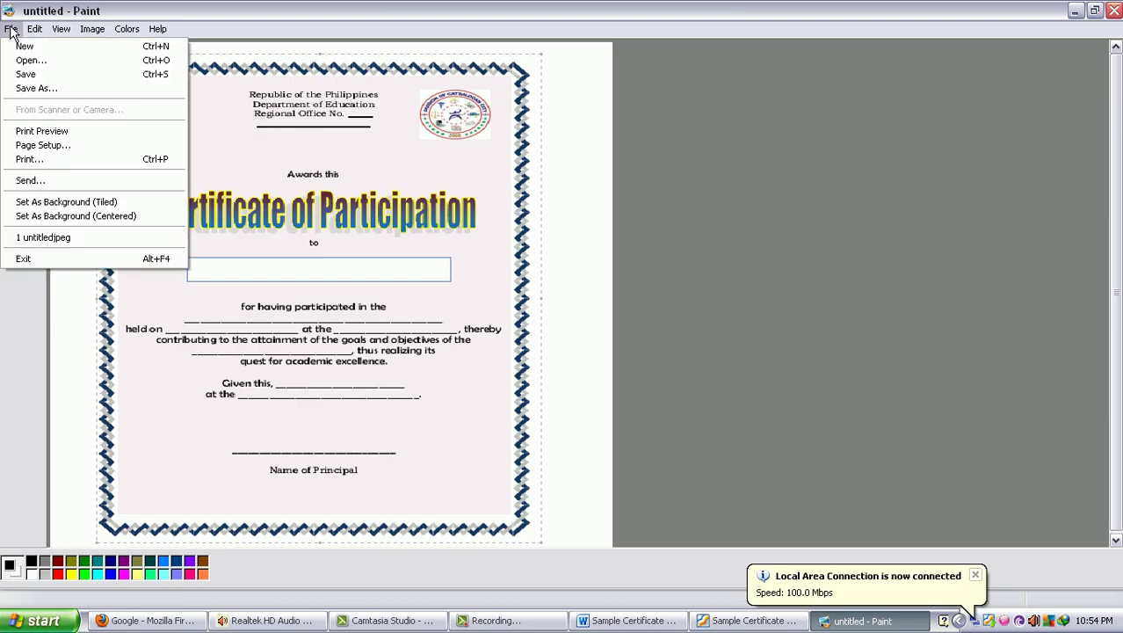
left_click(23, 90)
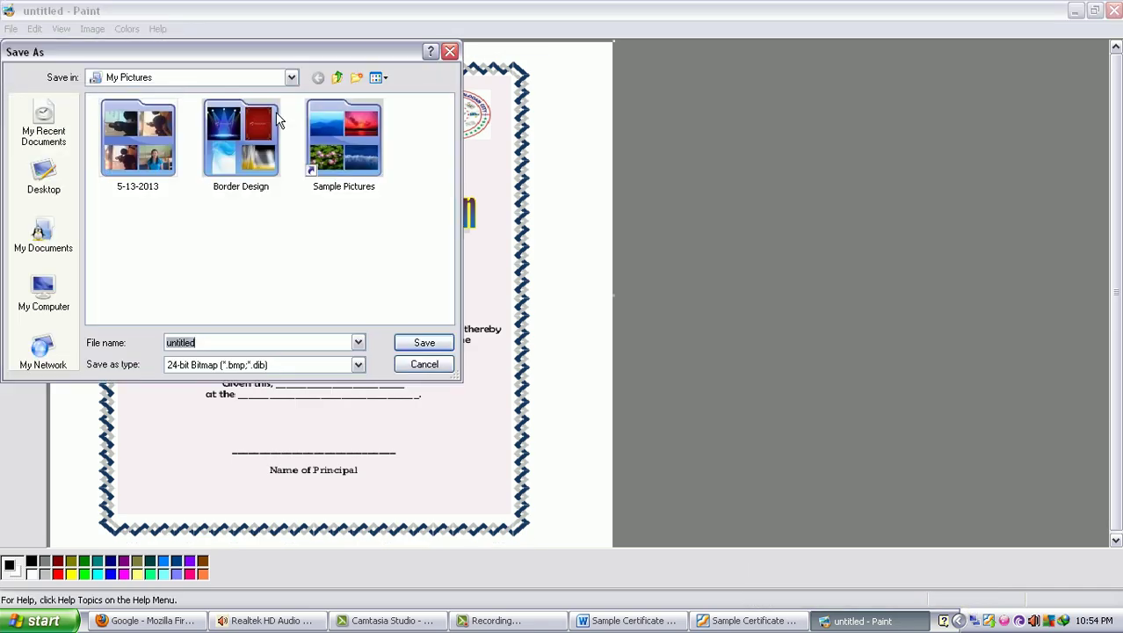
left_click(200, 342)
type("jp")
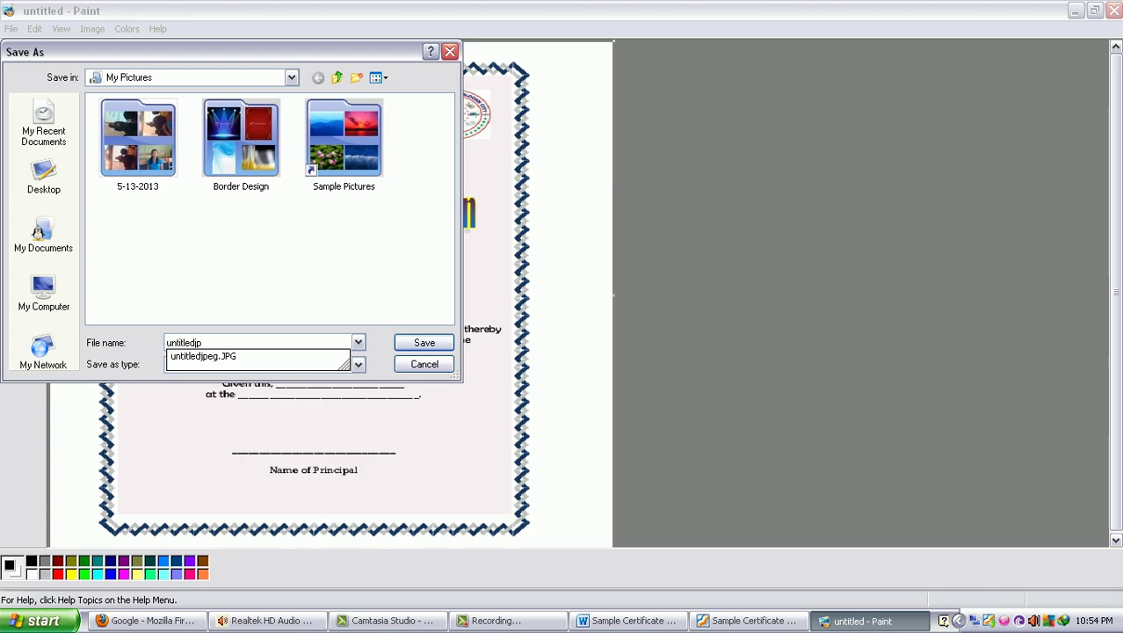
type("eg")
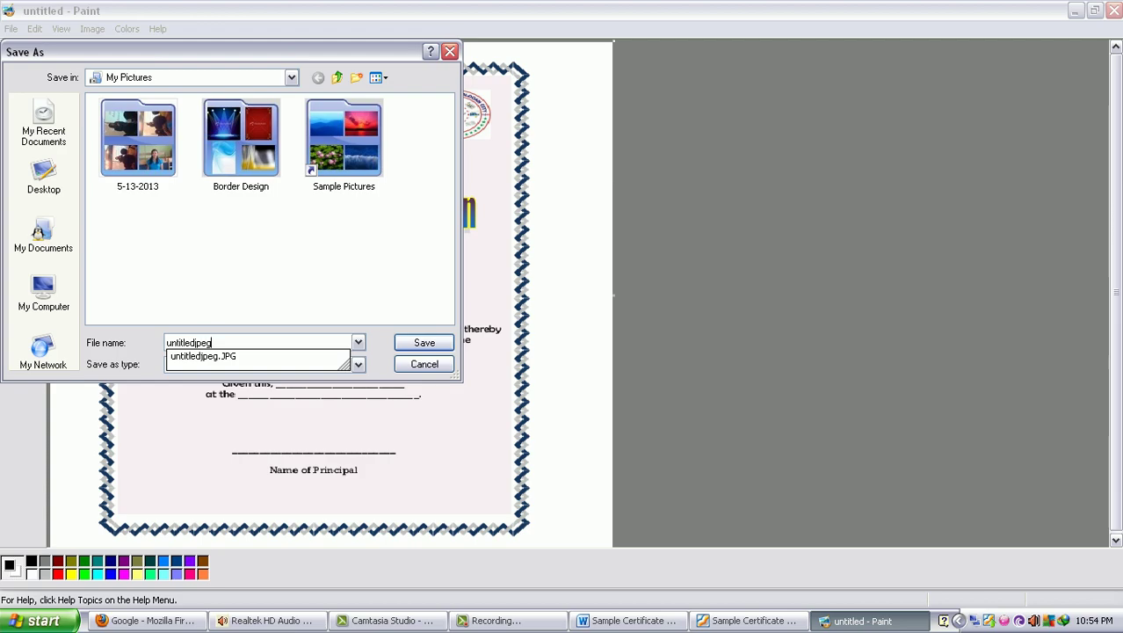
left_click(359, 364)
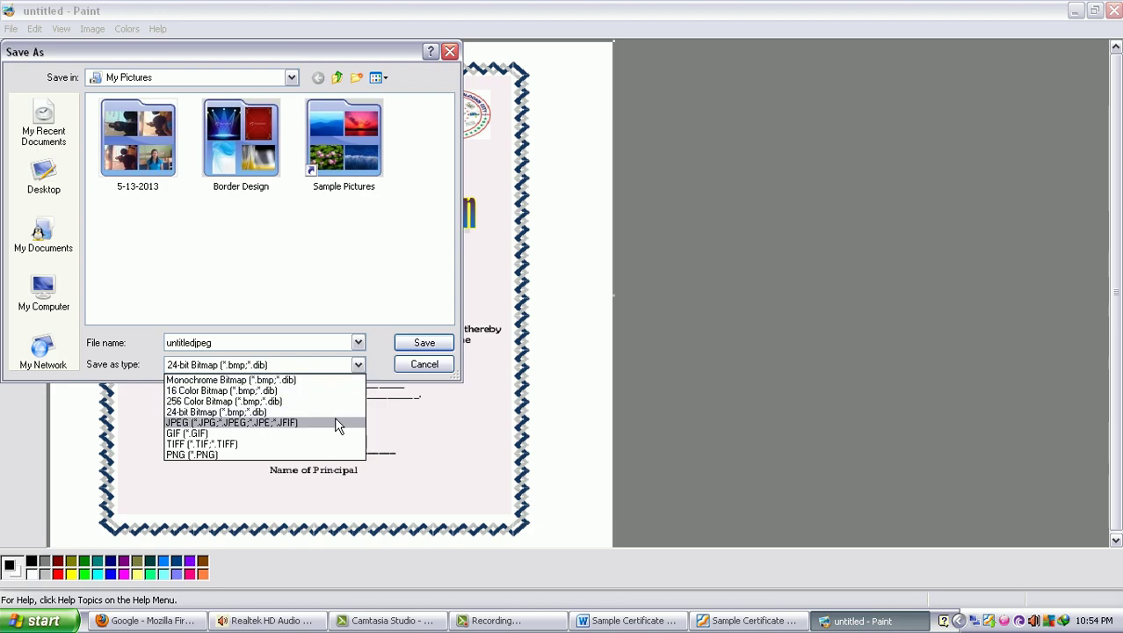
left_click(284, 424)
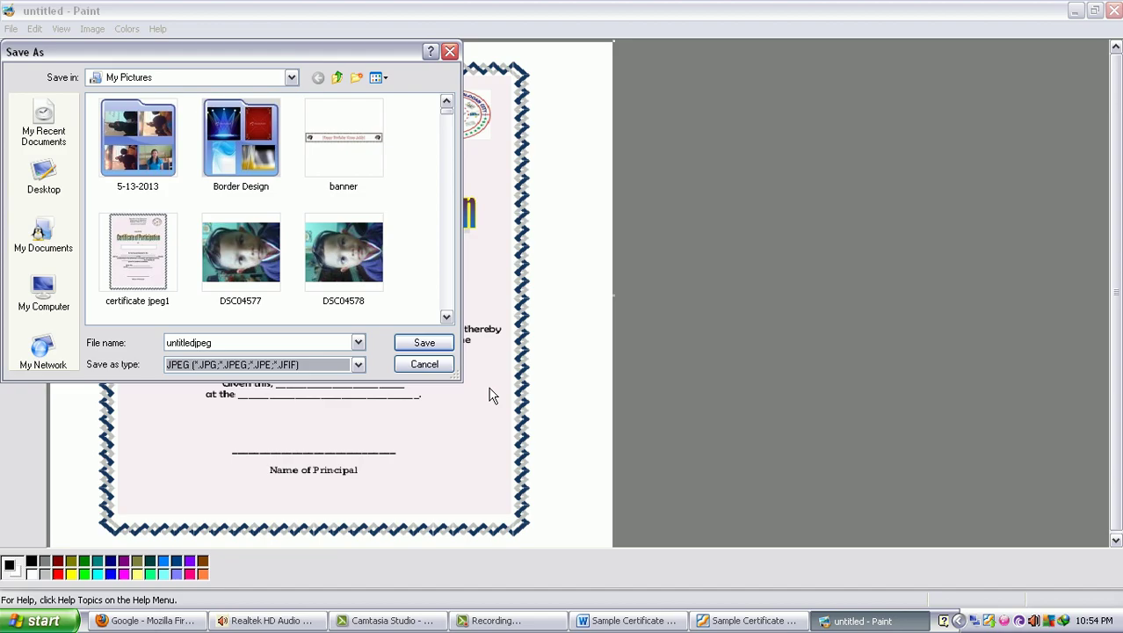
left_click(425, 348)
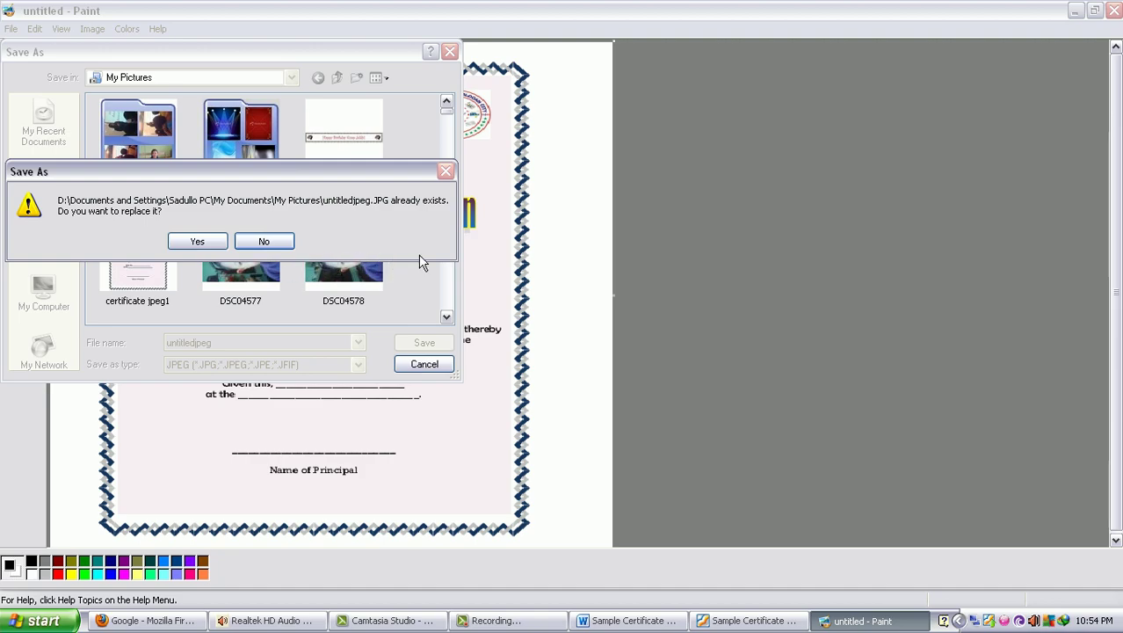
left_click(209, 241)
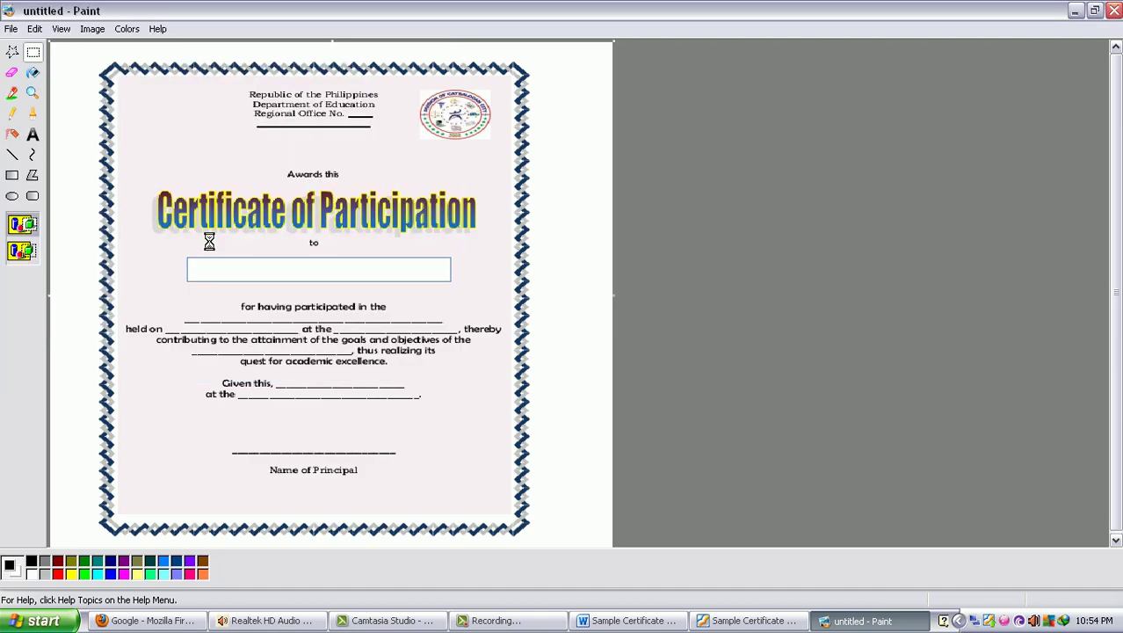